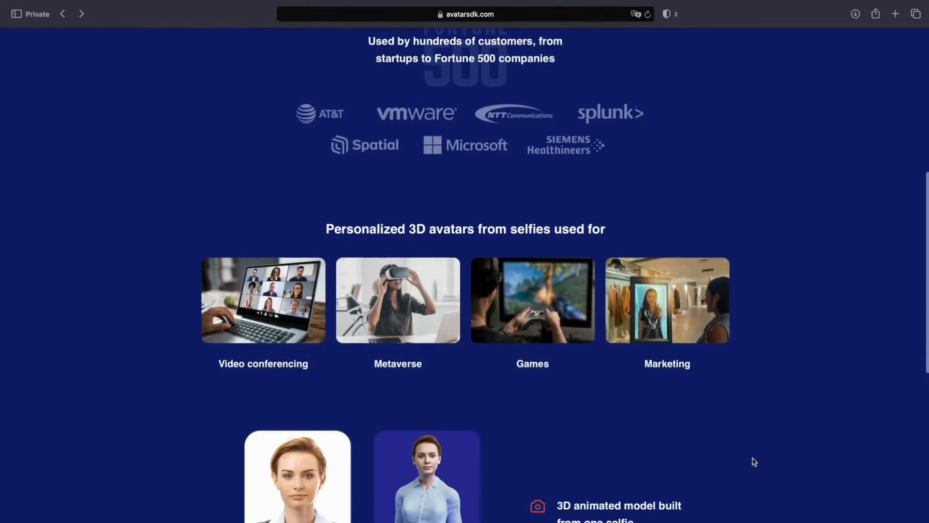
# Step: Look through the Avatar SDK home page and open the MetaPerson Creator product page
pyautogui.scroll(-1, 754, 461)
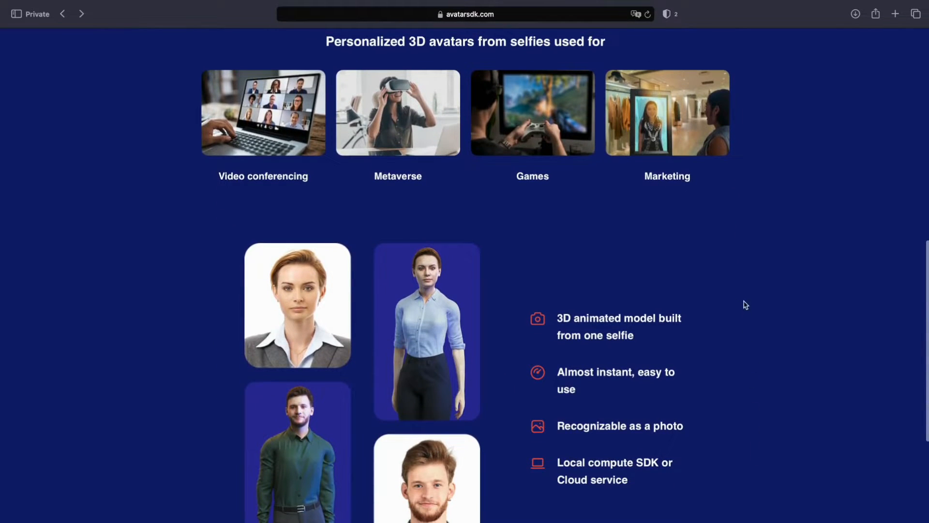
pyautogui.scroll(5, 737, 295)
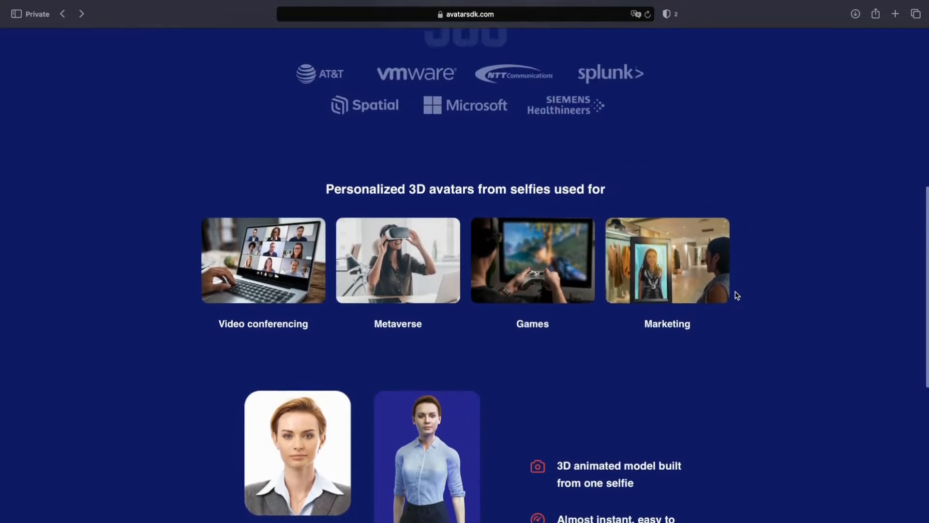
pyautogui.scroll(7, 737, 295)
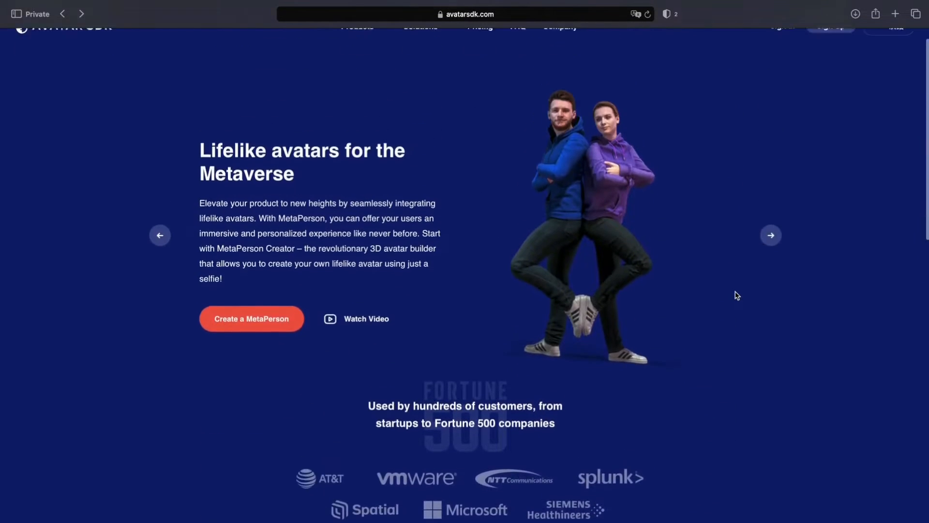
pyautogui.moveTo(376, 53)
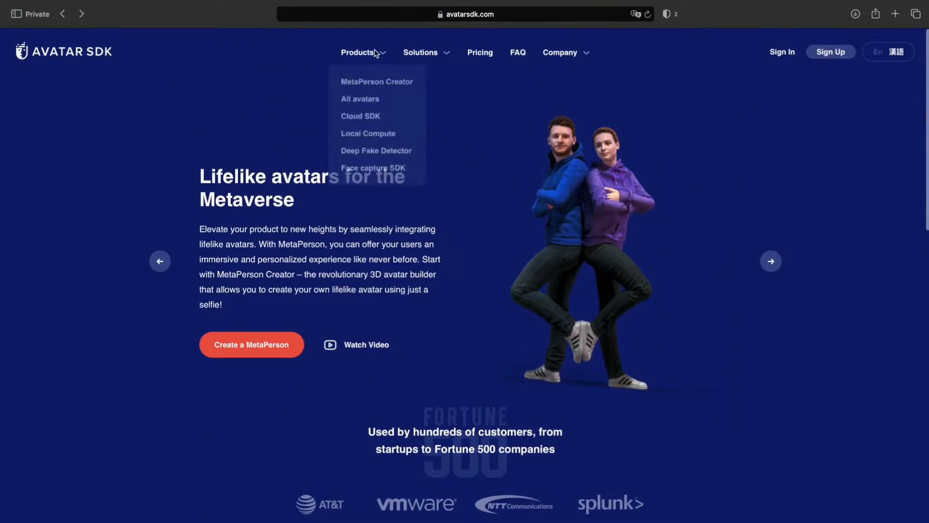
pyautogui.click(378, 86)
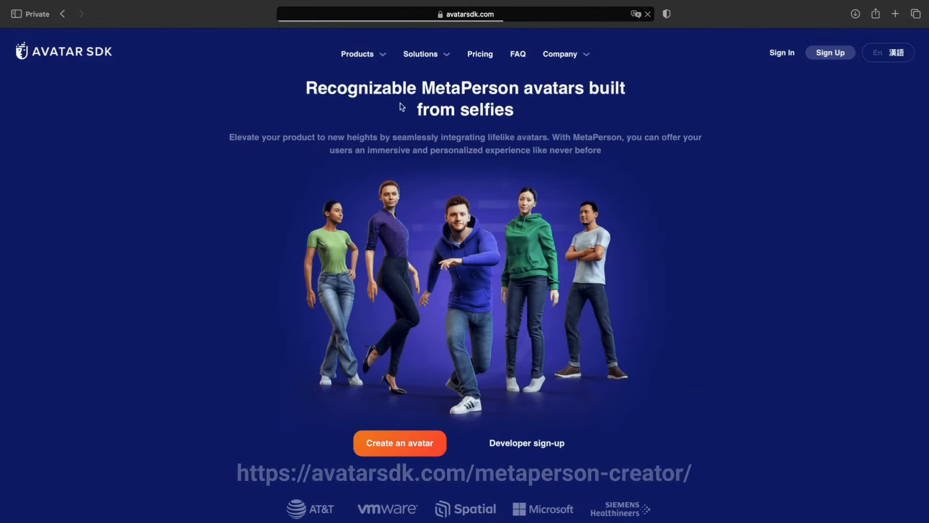
# Step: Review the MetaPerson Creator page and start creating an avatar
pyautogui.scroll(-3, 634, 404)
pyautogui.scroll(-3, 633, 404)
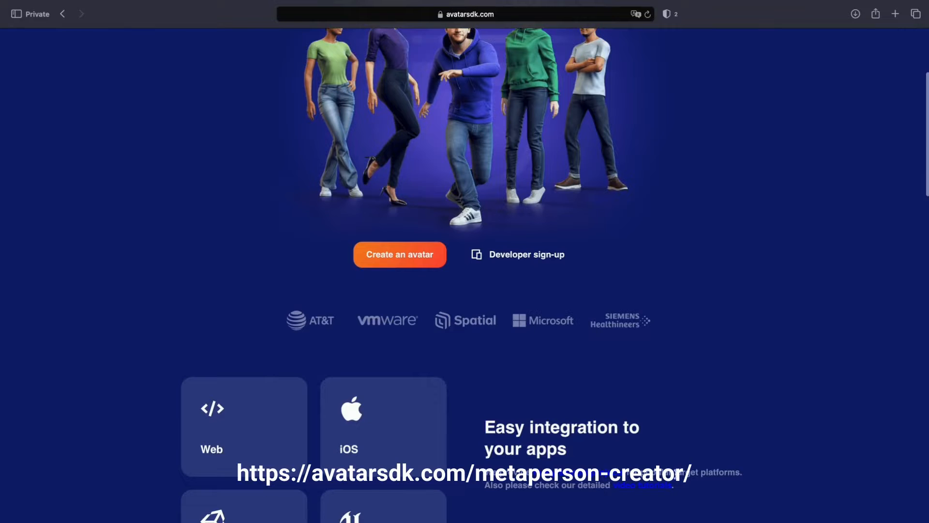
pyautogui.scroll(4, 656, 203)
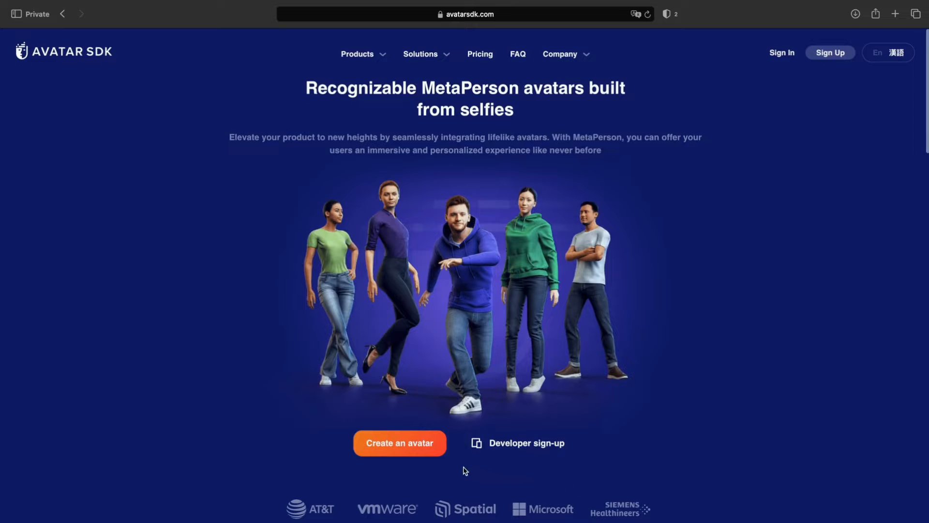
pyautogui.click(421, 448)
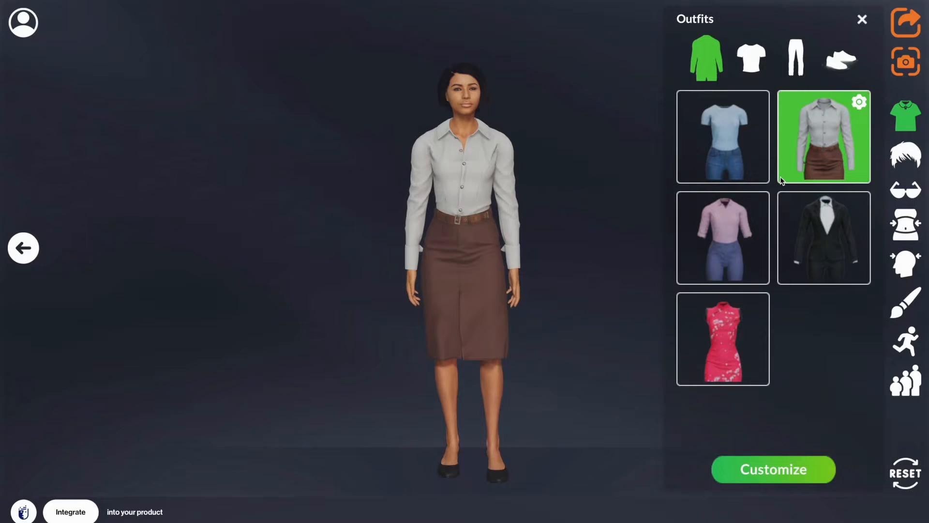
# Step: Put the black tuxedo outfit on the female avatar and color the black leather jacket orange
pyautogui.click(787, 208)
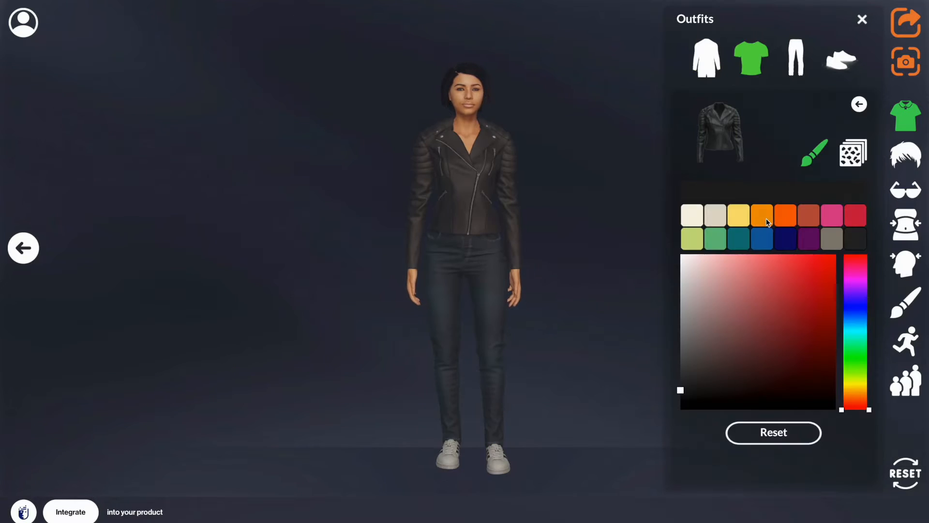
pyautogui.click(766, 218)
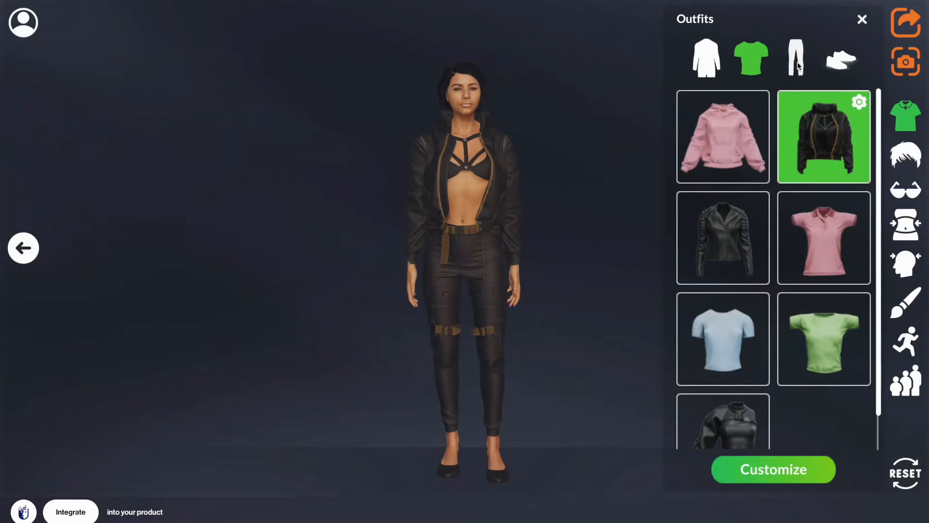
# Step: Switch the female avatar's trousers to the flared blue jeans, followed by the dark blue slim jeans
pyautogui.click(797, 66)
pyautogui.click(756, 113)
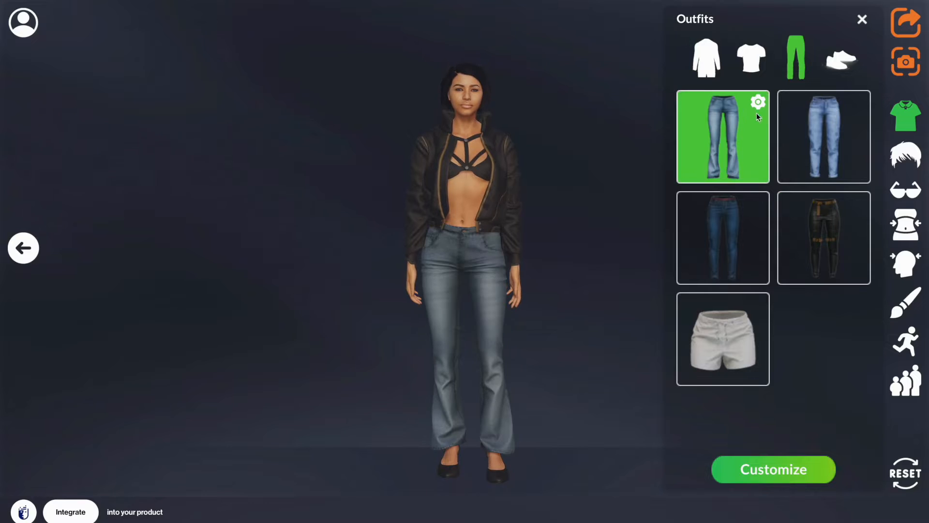
pyautogui.click(745, 257)
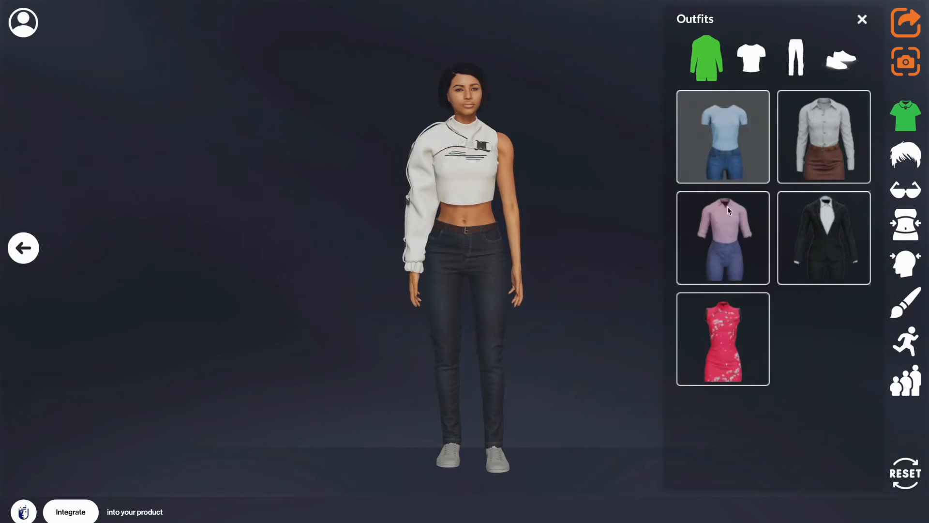
# Step: Dress the female avatar in the red floral dress and vary its shade and hue
pyautogui.click(721, 336)
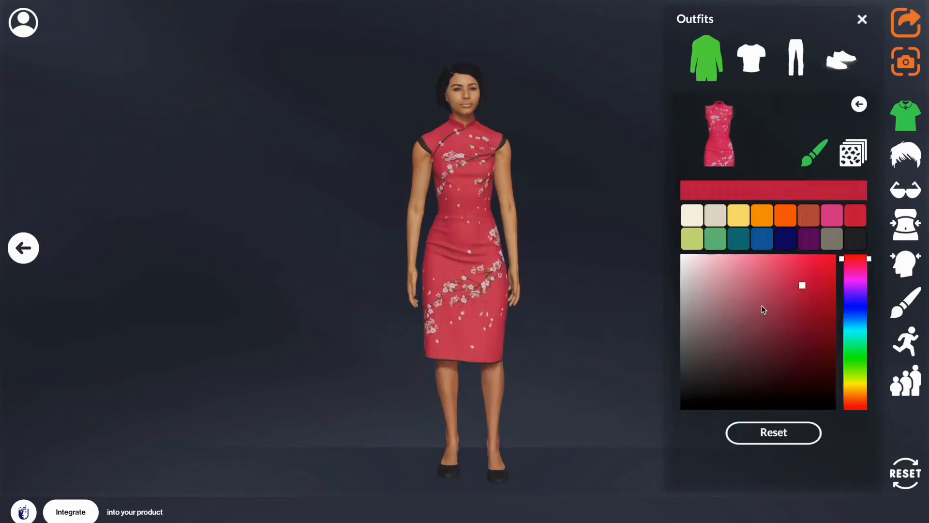
pyautogui.click(771, 306)
pyautogui.moveTo(773, 307)
pyautogui.mouseDown()
pyautogui.moveTo(720, 300)
pyautogui.moveTo(722, 357)
pyautogui.moveTo(793, 348)
pyautogui.mouseUp()
pyautogui.moveTo(849, 314); pyautogui.dragTo(859, 409)
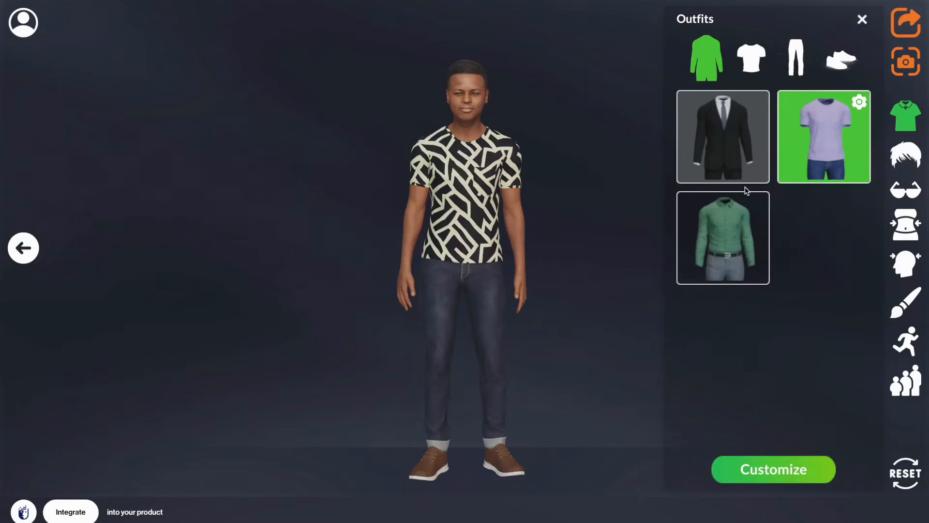
# Step: Put the black suit and green shirt outfits on the male avatar and darken the red hoodie's color
pyautogui.click(745, 179)
pyautogui.click(743, 237)
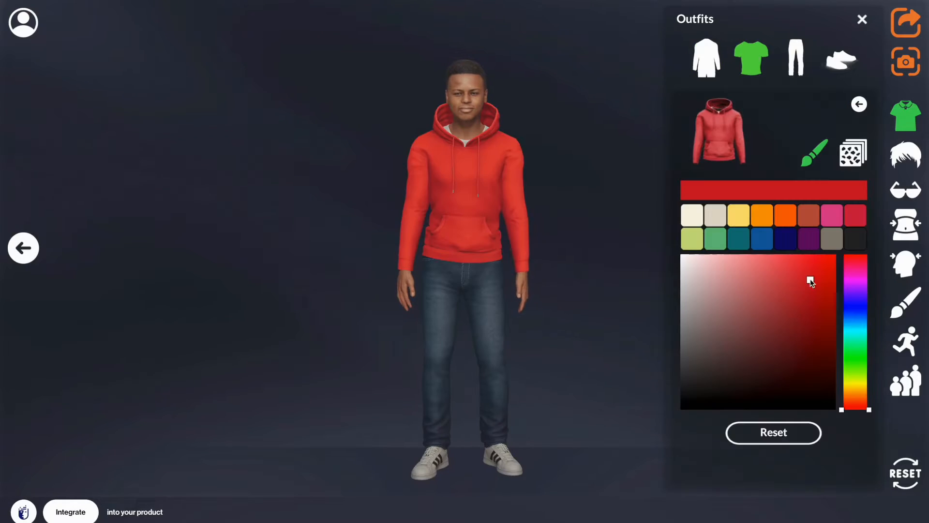
pyautogui.moveTo(811, 278); pyautogui.dragTo(763, 364)
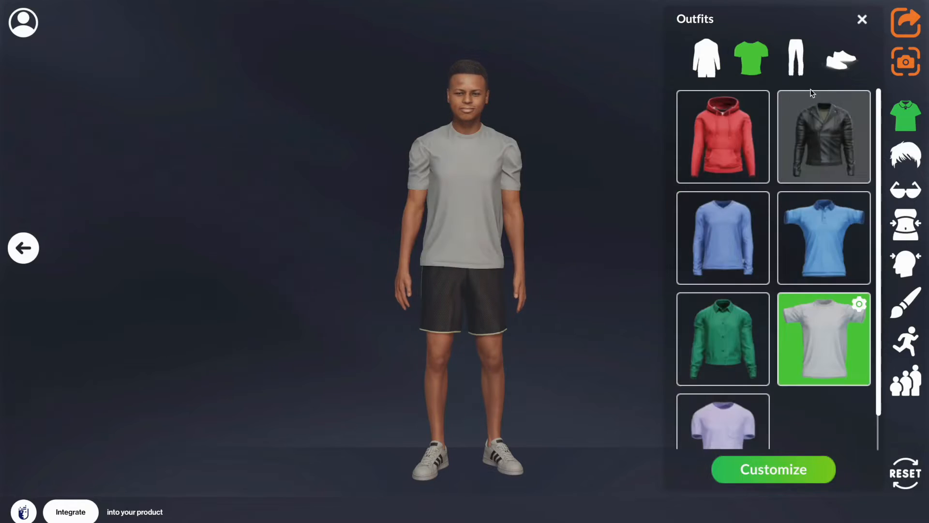
# Step: Dress the male avatar in the black leather jacket with blue jeans and open the jeans' customization
pyautogui.click(812, 93)
pyautogui.click(796, 65)
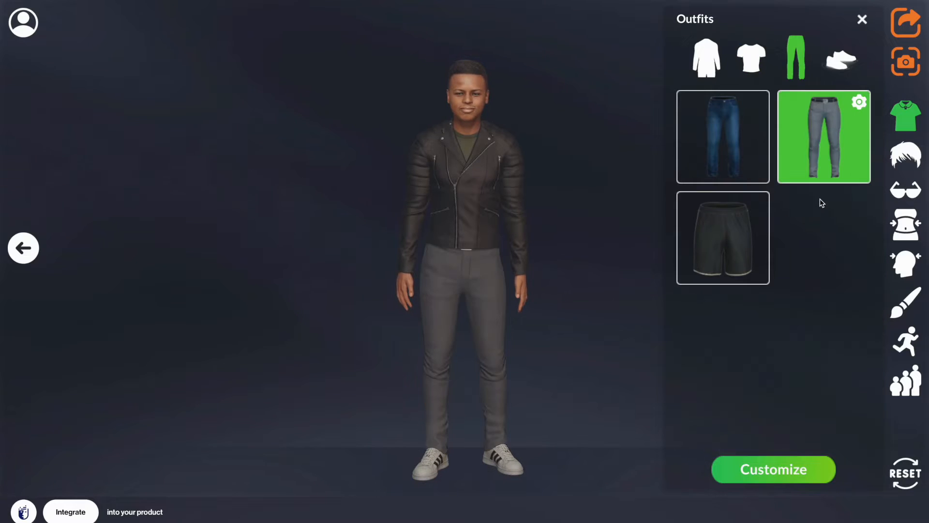
pyautogui.click(754, 135)
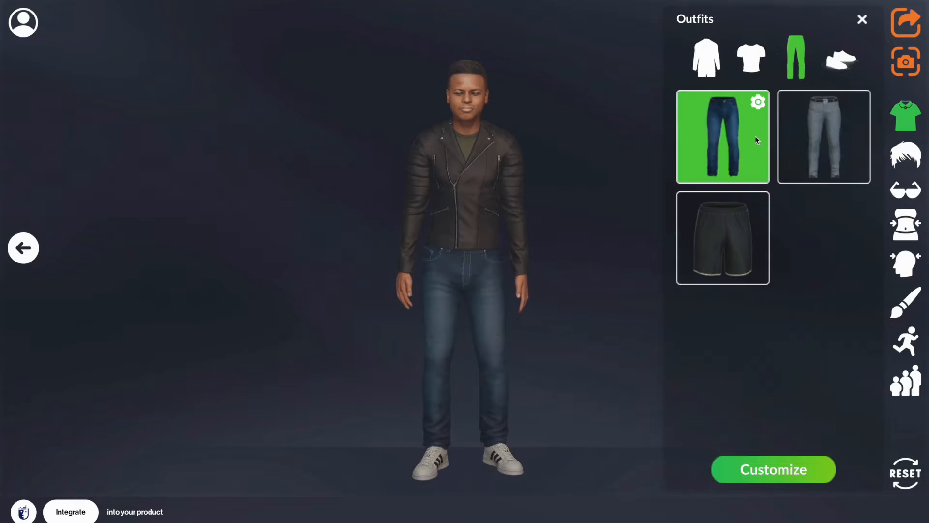
pyautogui.click(811, 470)
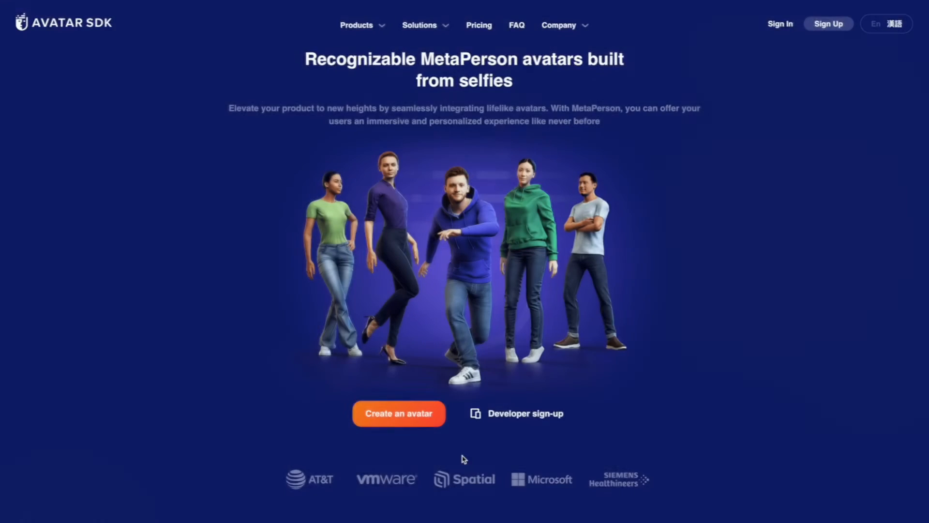
# Step: Start a new avatar in MetaPerson Creator and show the sample woman in the blue hoodie
pyautogui.click(402, 414)
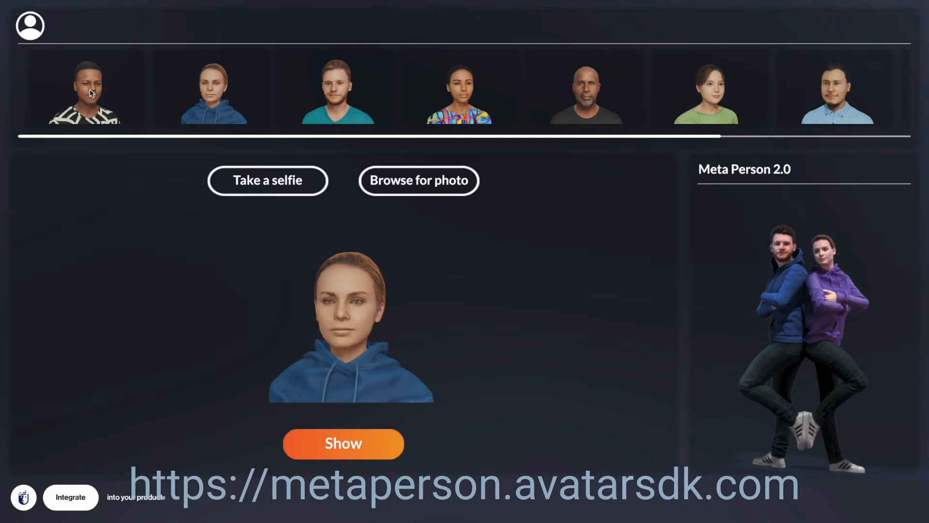
pyautogui.click(89, 89)
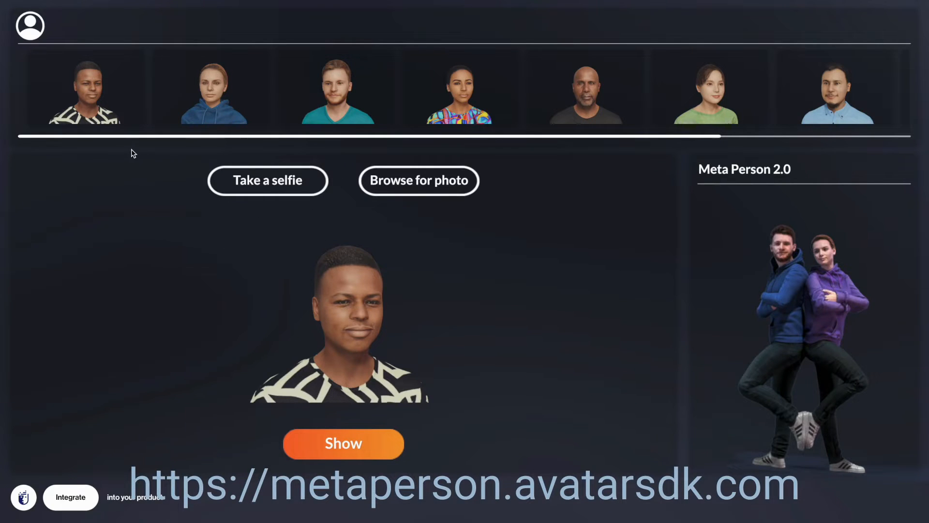
pyautogui.click(237, 116)
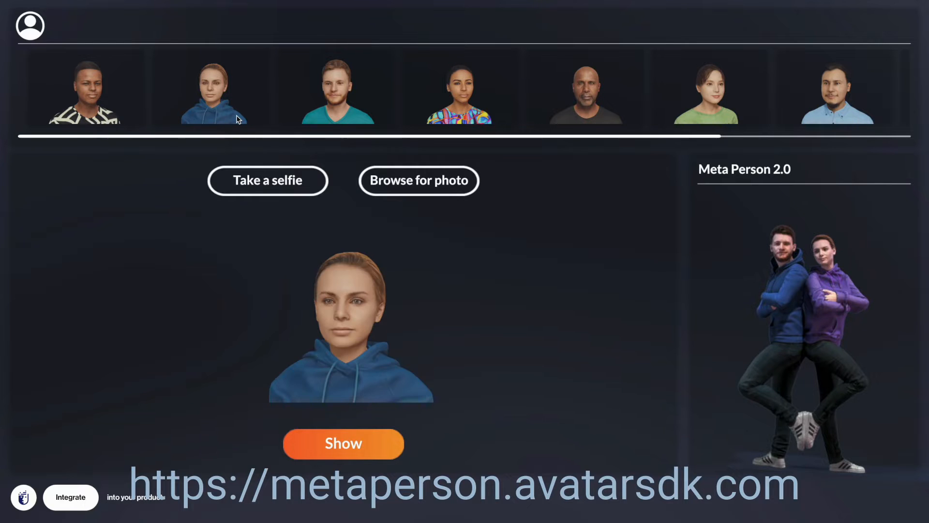
pyautogui.click(352, 447)
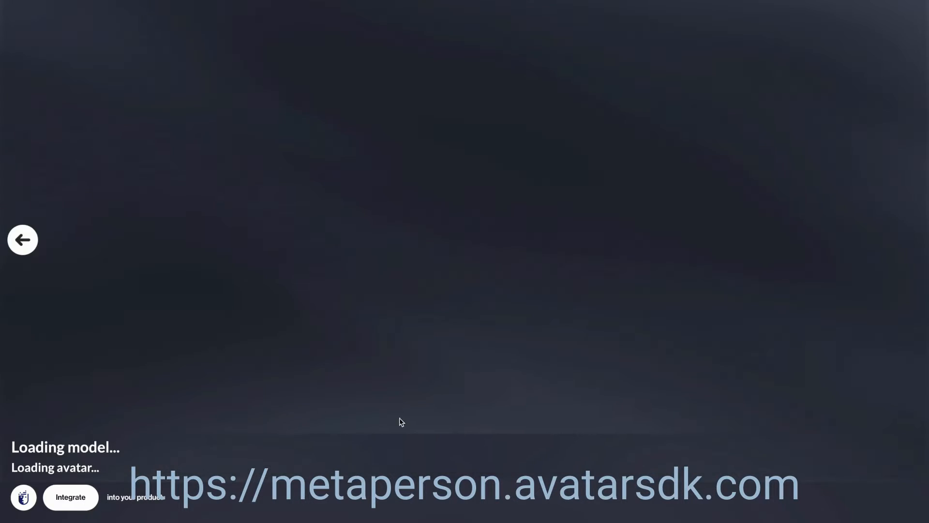
# Step: Dress the loaded female avatar in the pink hoodie from the tops
pyautogui.moveTo(399, 373); pyautogui.dragTo(587, 373)
pyautogui.click(906, 110)
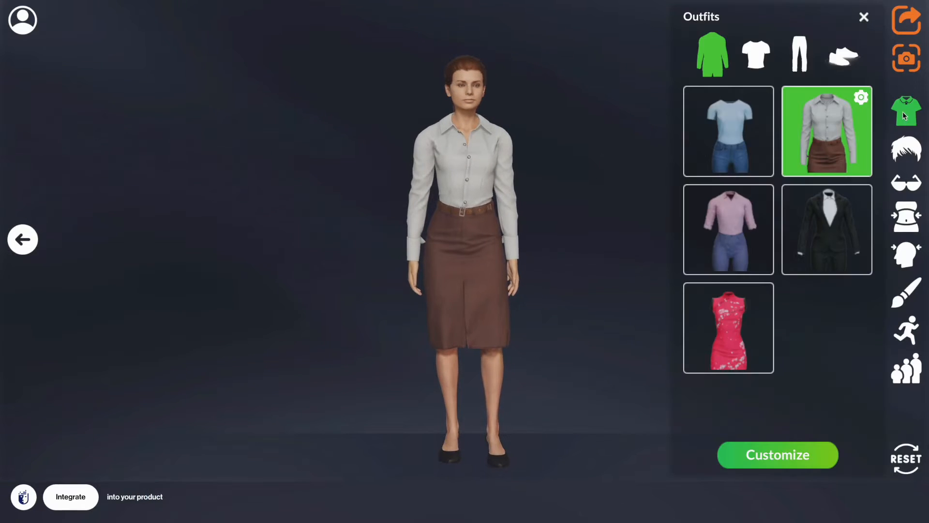
pyautogui.click(754, 55)
pyautogui.click(735, 145)
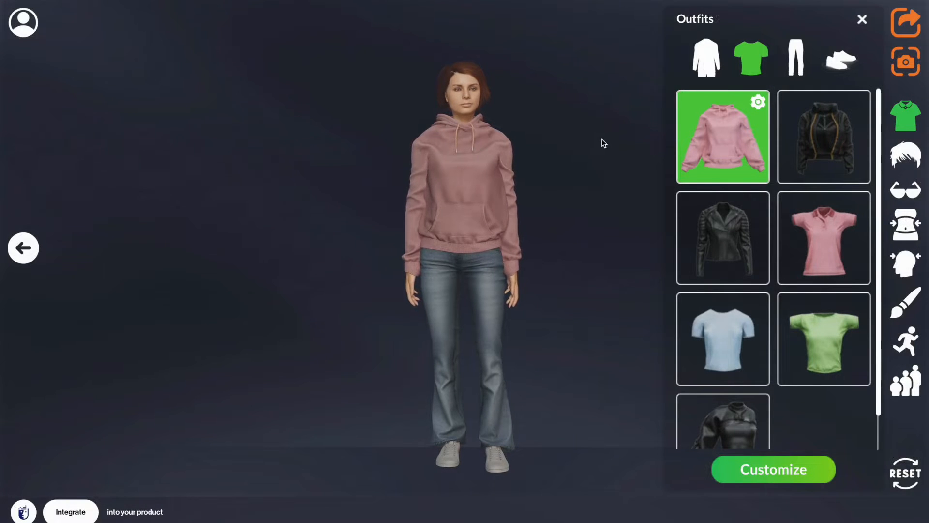
# Step: Customize the pink hoodie by changing its color to a saturated blue-violet
pyautogui.moveTo(392, 245); pyautogui.dragTo(581, 224)
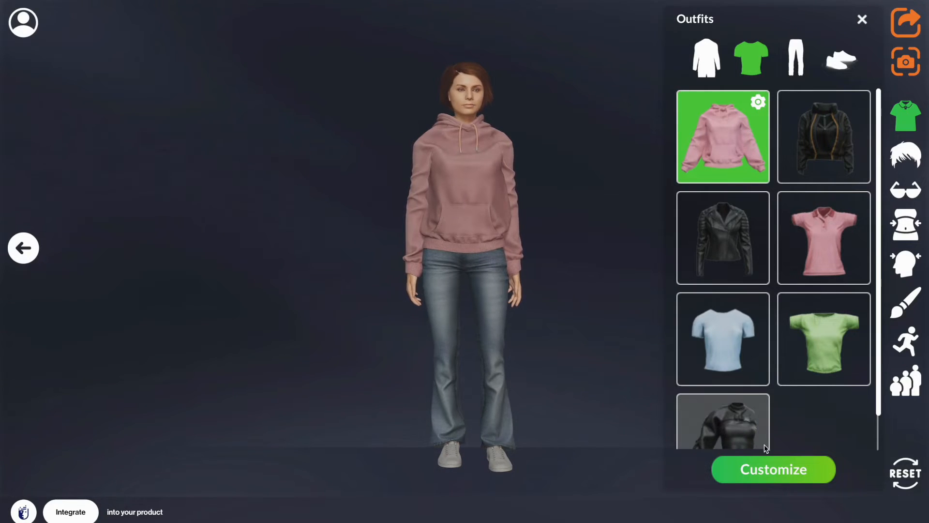
pyautogui.click(753, 467)
pyautogui.click(809, 163)
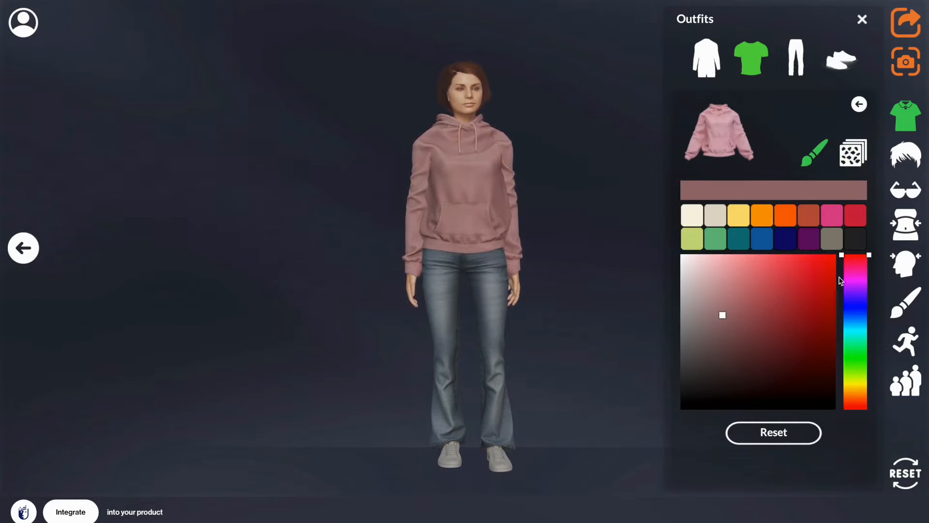
pyautogui.click(818, 288)
pyautogui.moveTo(817, 287)
pyautogui.mouseDown()
pyautogui.moveTo(745, 257)
pyautogui.moveTo(728, 315)
pyautogui.moveTo(796, 375)
pyautogui.moveTo(807, 309)
pyautogui.moveTo(765, 307)
pyautogui.mouseUp()
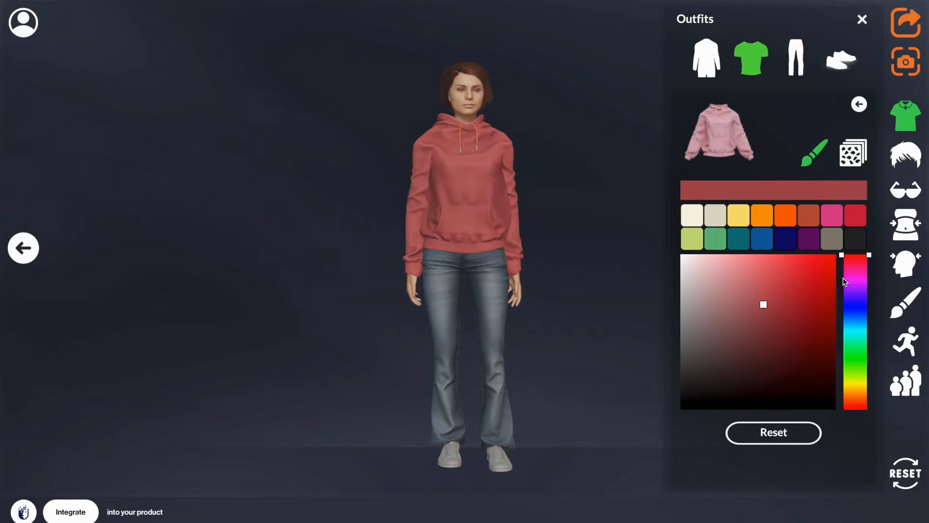
pyautogui.moveTo(843, 282); pyautogui.dragTo(867, 303)
pyautogui.click(795, 300)
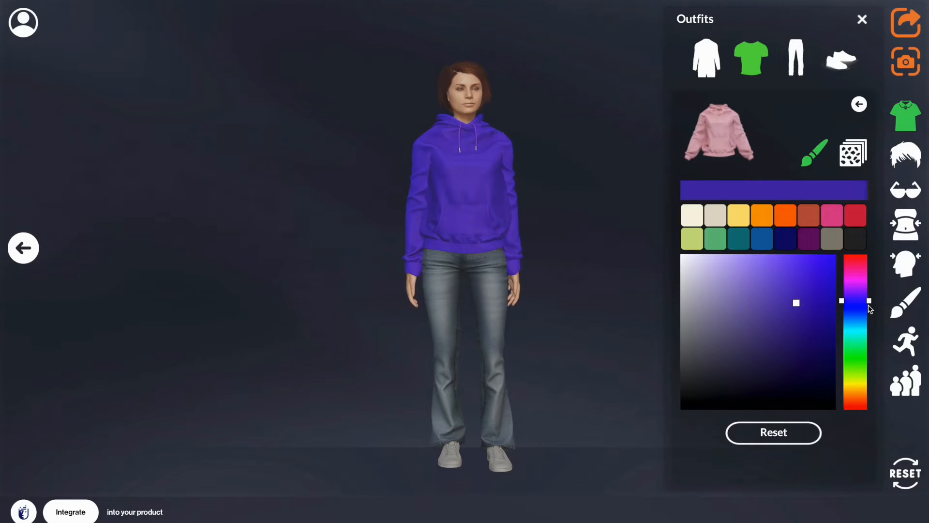
pyautogui.click(845, 151)
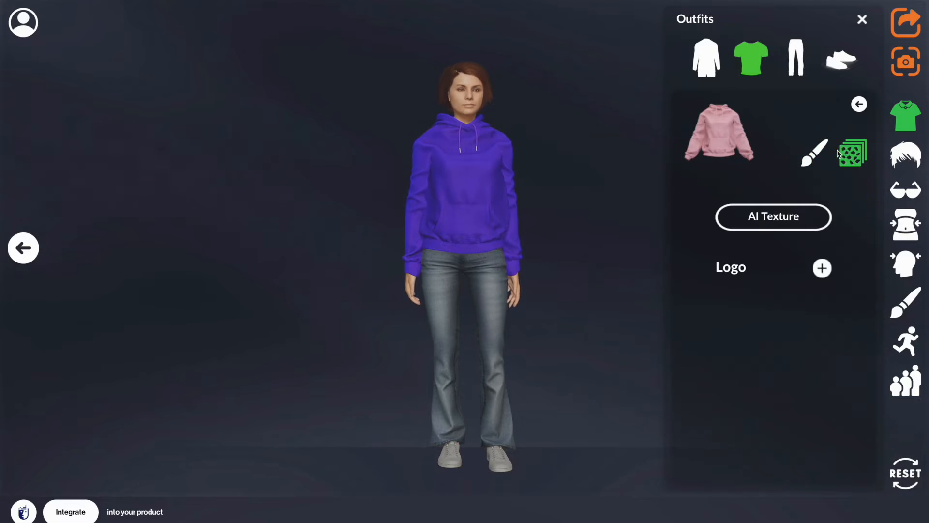
pyautogui.click(822, 268)
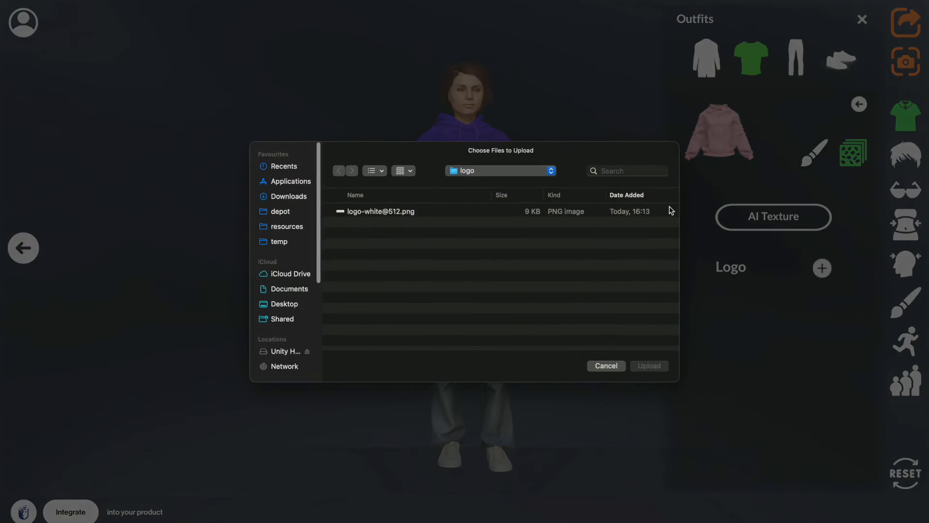
pyautogui.click(409, 210)
pyautogui.click(661, 368)
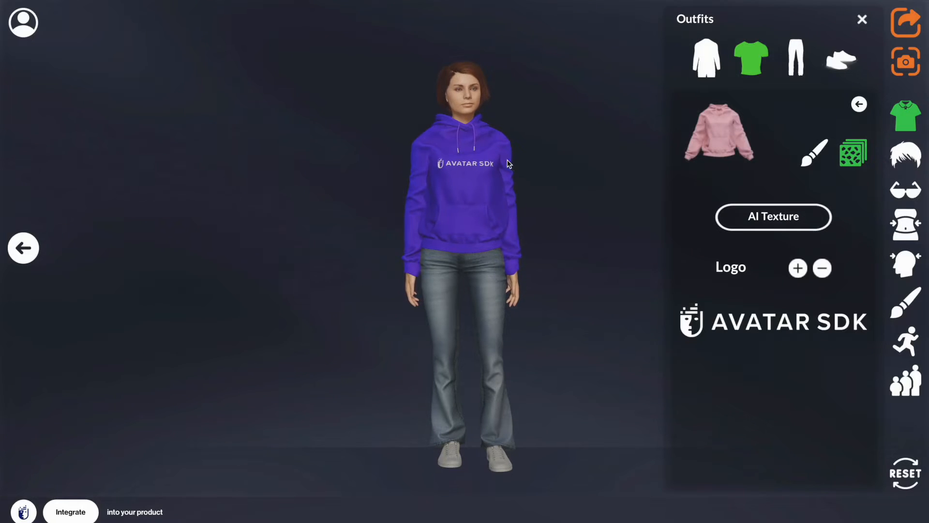
pyautogui.moveTo(462, 206)
pyautogui.mouseDown()
pyautogui.moveTo(442, 207)
pyautogui.moveTo(498, 201)
pyautogui.moveTo(464, 206)
pyautogui.mouseUp()
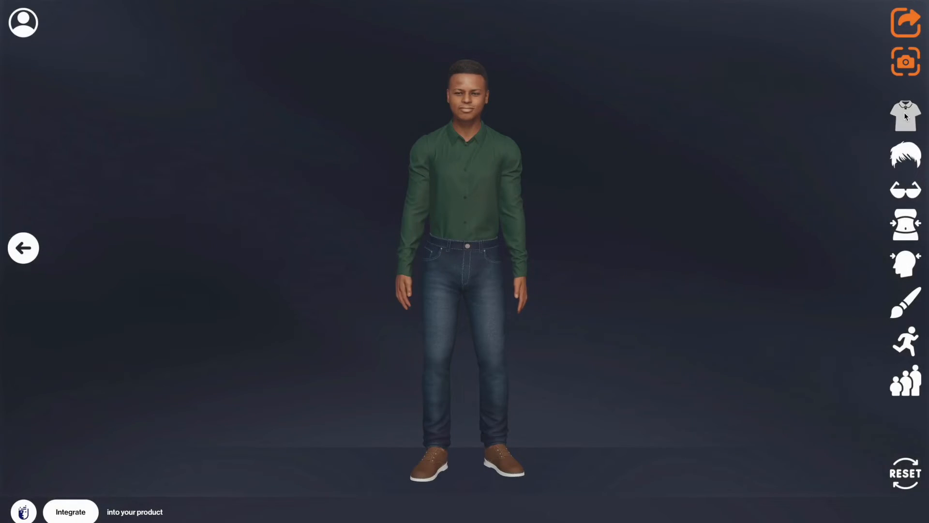
# Step: Replace the male avatar's green shirt with the red hoodie
pyautogui.click(906, 117)
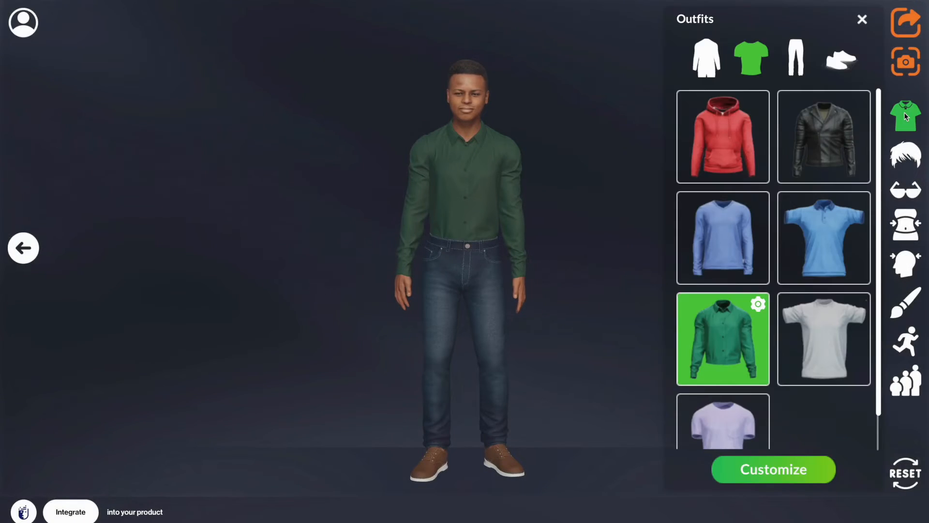
pyautogui.click(728, 131)
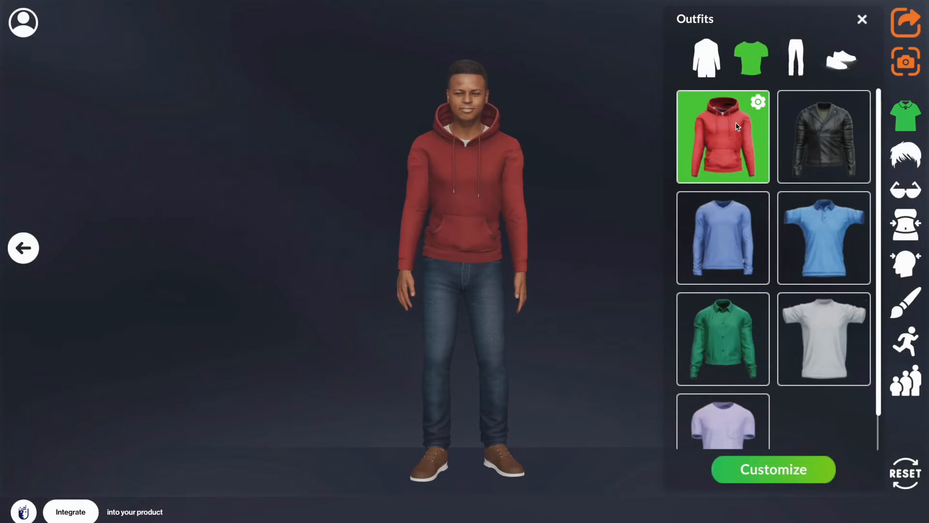
# Step: Apply the AI texture "cyberpunk aesthetics" to the male avatar's red hoodie
pyautogui.click(758, 103)
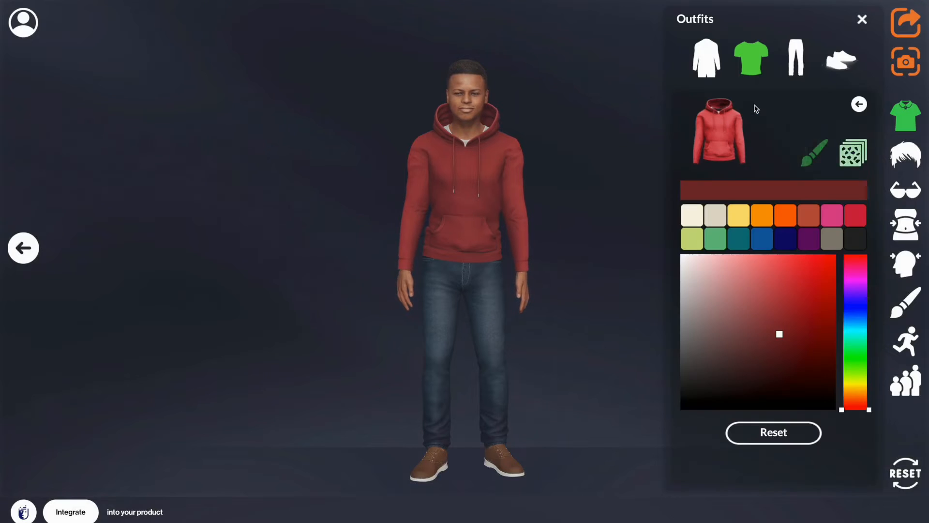
pyautogui.click(852, 153)
pyautogui.click(781, 217)
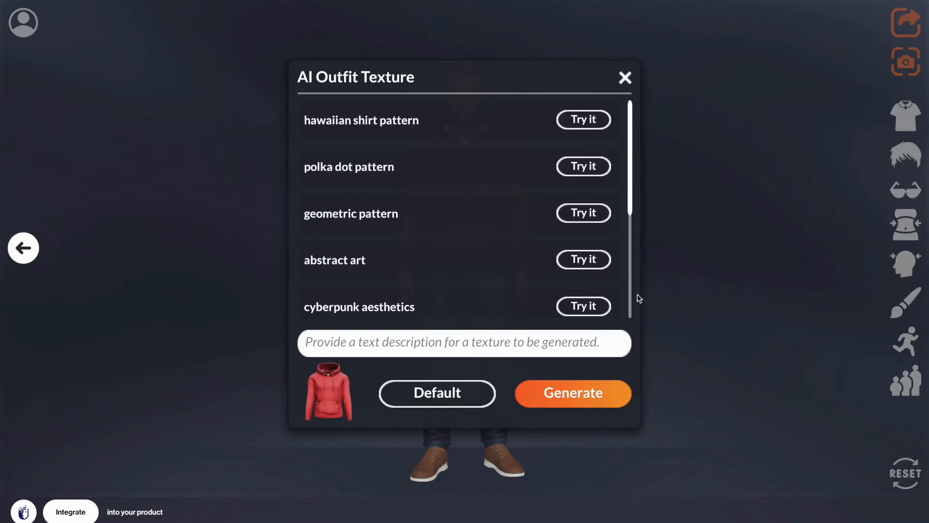
pyautogui.click(597, 307)
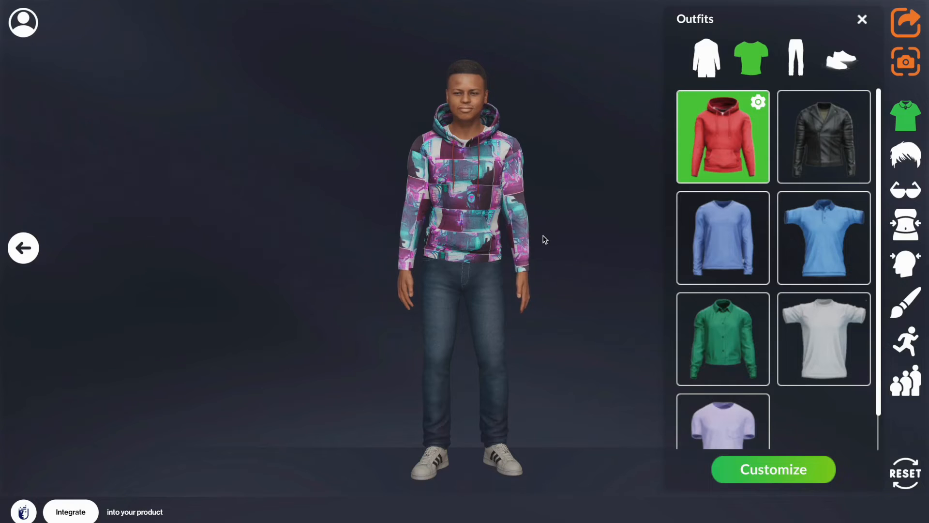
# Step: Dress the avatar in the blue polo shirt and apply the AI texture "polka dot pattern" to it
pyautogui.click(826, 246)
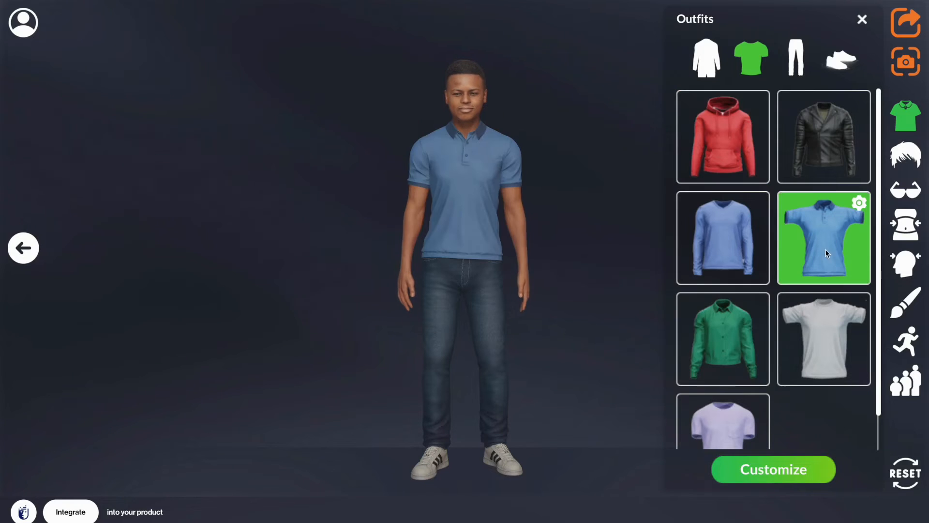
pyautogui.click(782, 467)
pyautogui.click(774, 219)
pyautogui.scroll(3, 561, 188)
pyautogui.click(588, 171)
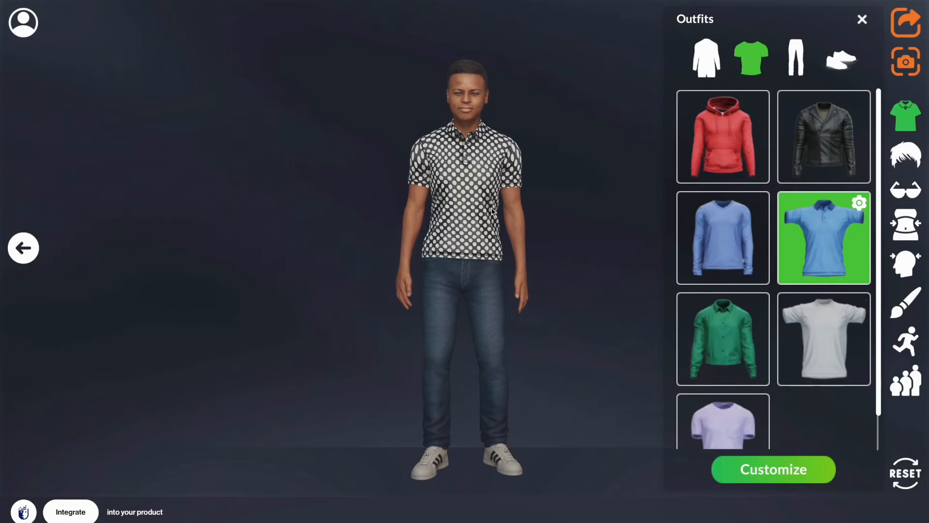
# Step: Apply the AI texture "hawaiian shirt pattern" to the avatar's grey T-shirt
pyautogui.click(783, 470)
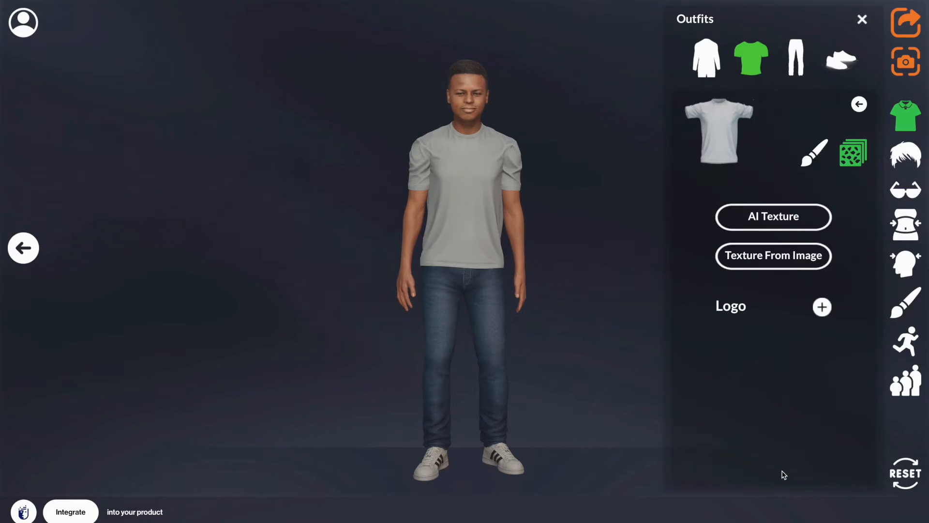
pyautogui.click(776, 220)
pyautogui.click(583, 119)
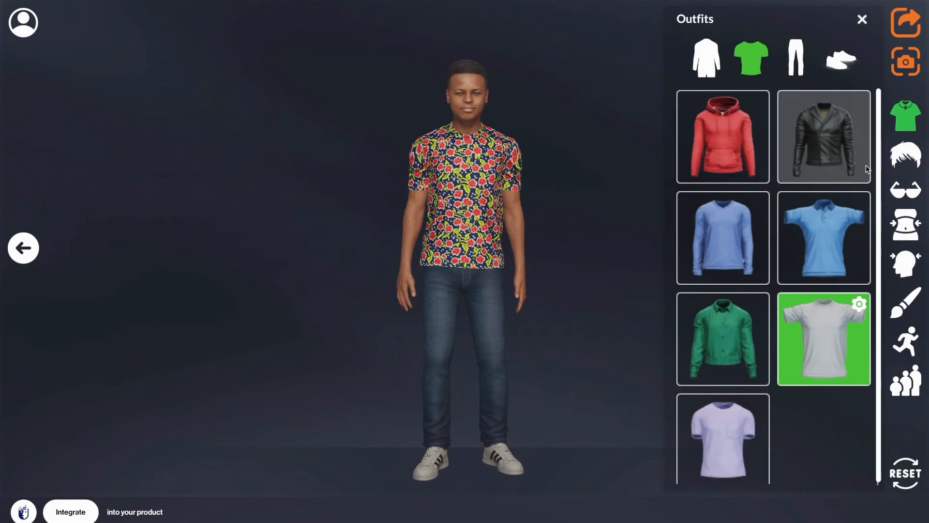
# Step: Dress the avatar in the black leather jacket and generate an AI texture for it from the description "leopard print"
pyautogui.click(854, 141)
pyautogui.click(860, 103)
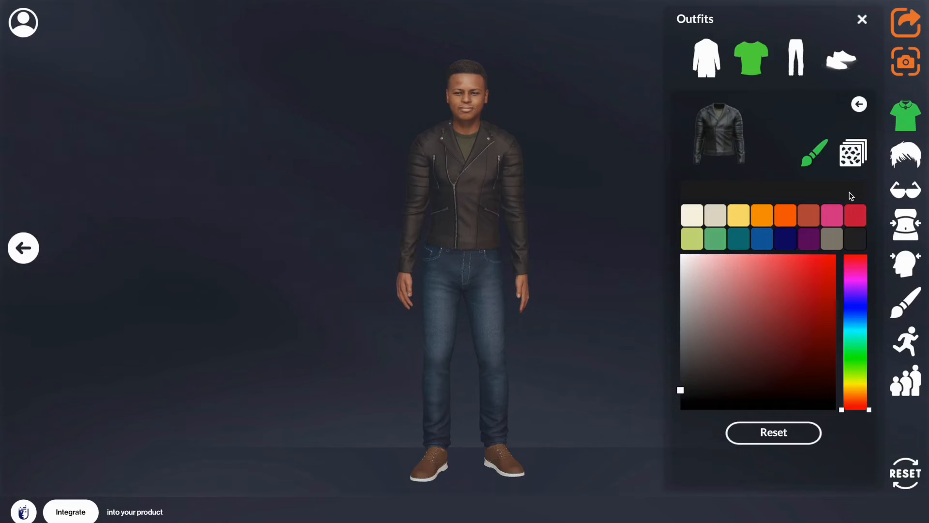
pyautogui.click(853, 153)
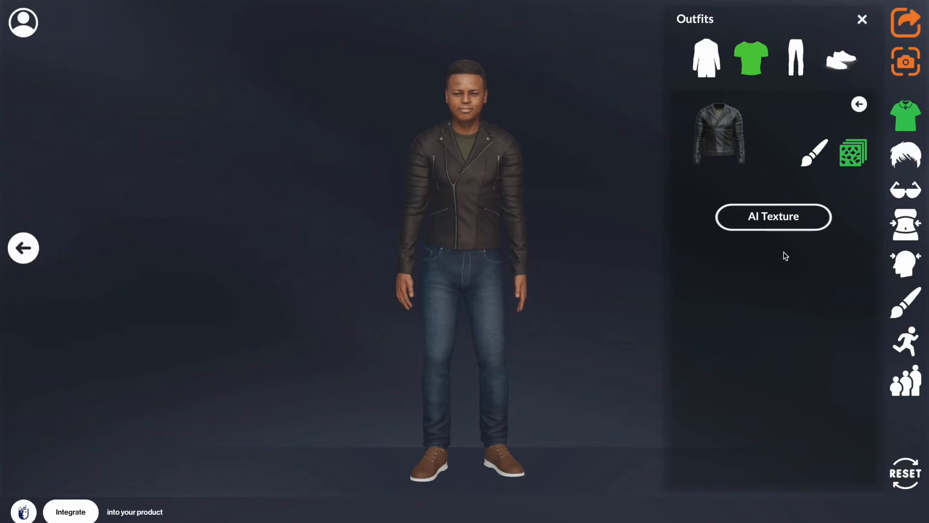
pyautogui.click(780, 215)
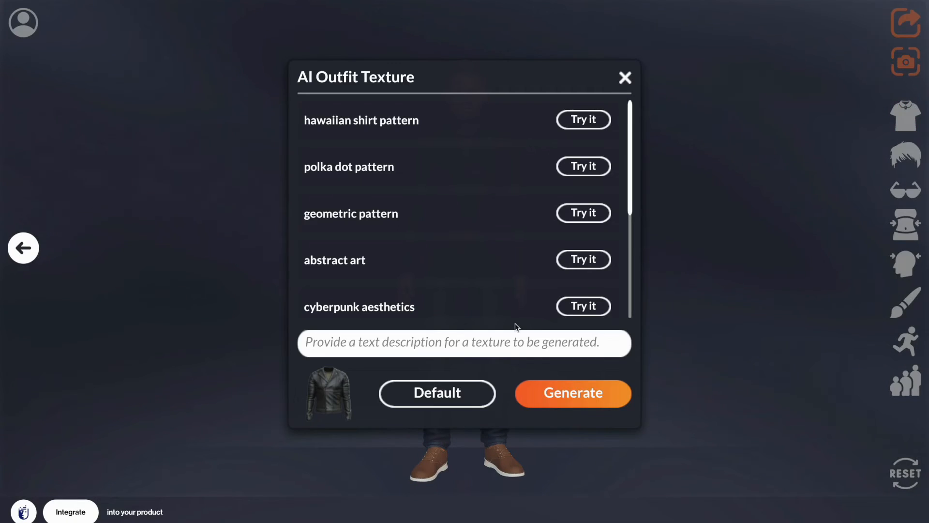
pyautogui.scroll(-5, 514, 324)
pyautogui.scroll(5, 511, 318)
pyautogui.write('leopard print')
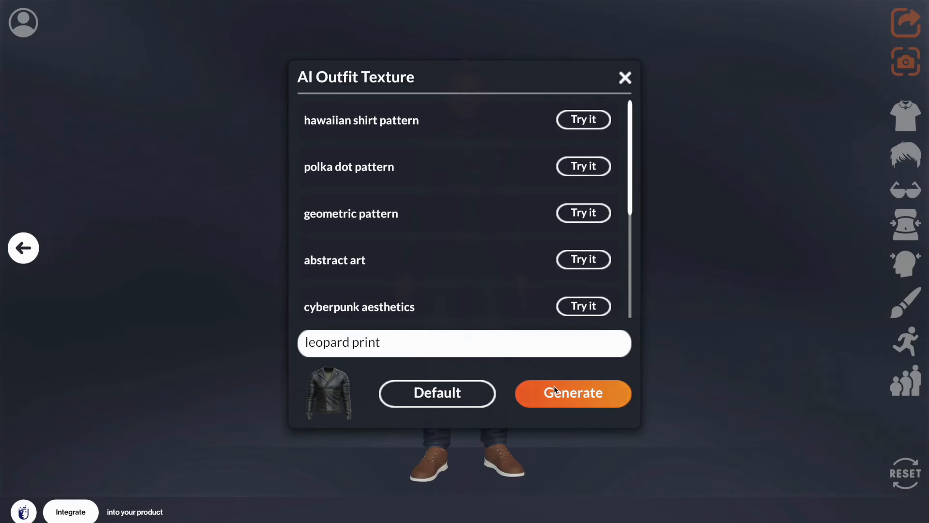
pyautogui.click(555, 390)
pyautogui.moveTo(410, 380)
pyautogui.mouseDown()
pyautogui.moveTo(459, 379)
pyautogui.moveTo(378, 369)
pyautogui.moveTo(415, 368)
pyautogui.mouseUp()
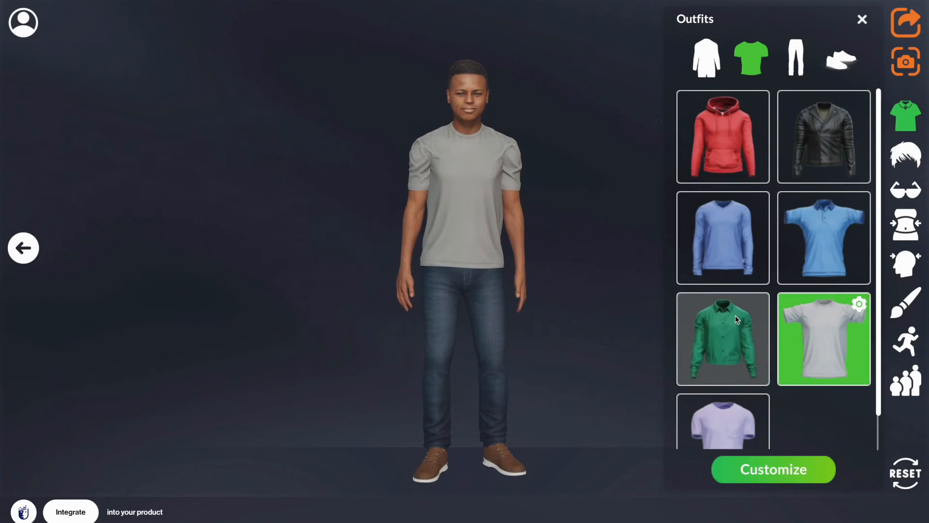
# Step: Start a texture from image for the grey T-shirt and upload tshirt 1 front.jpg as the front photo
pyautogui.click(860, 304)
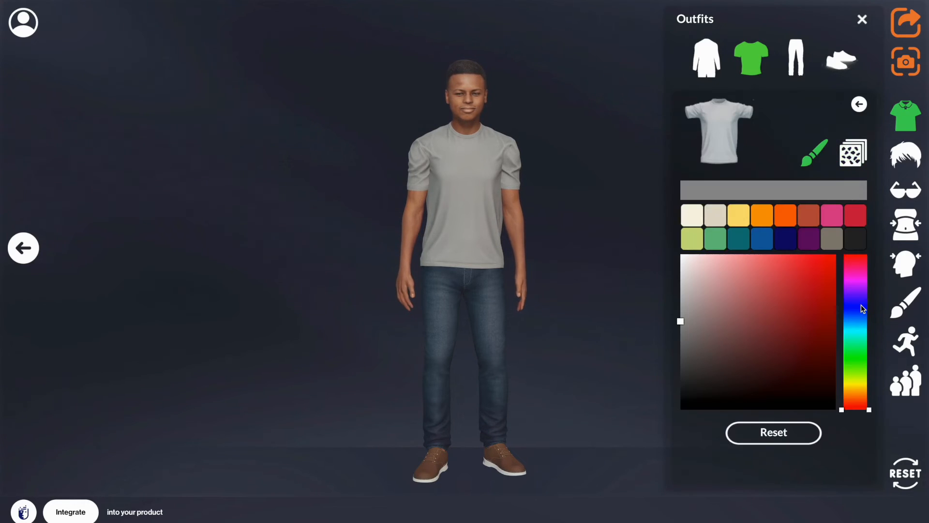
pyautogui.click(855, 162)
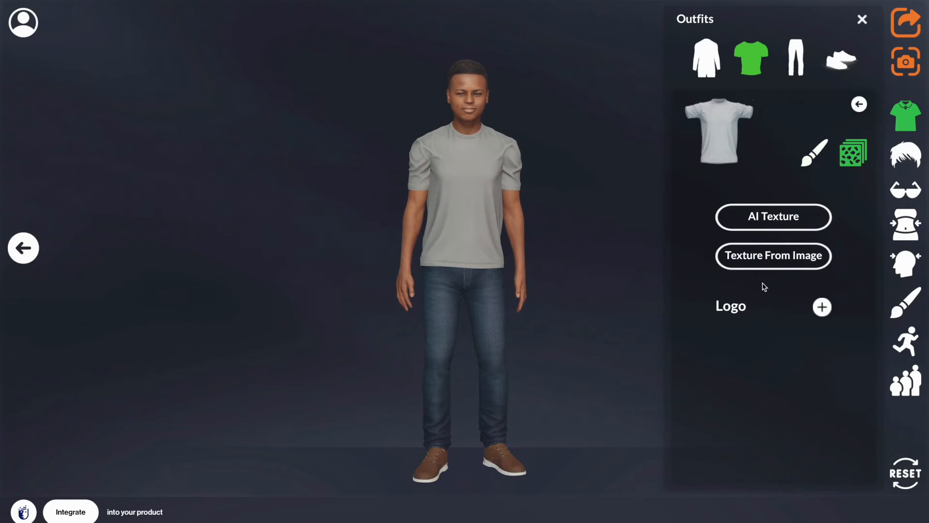
pyautogui.click(784, 252)
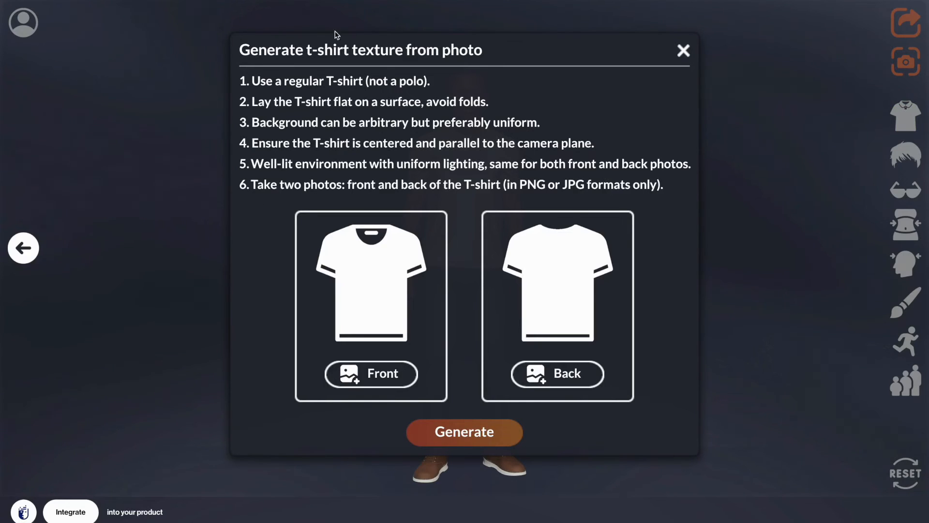
pyautogui.click(378, 381)
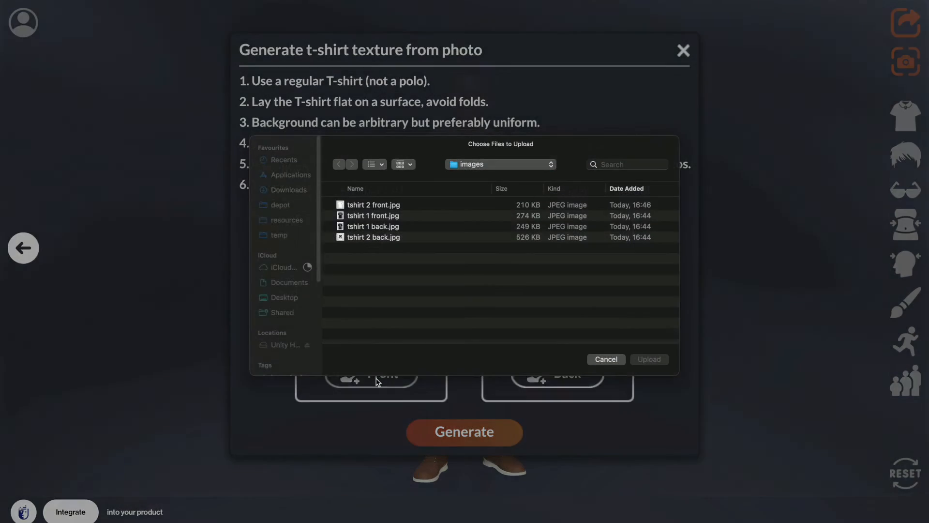
pyautogui.click(382, 224)
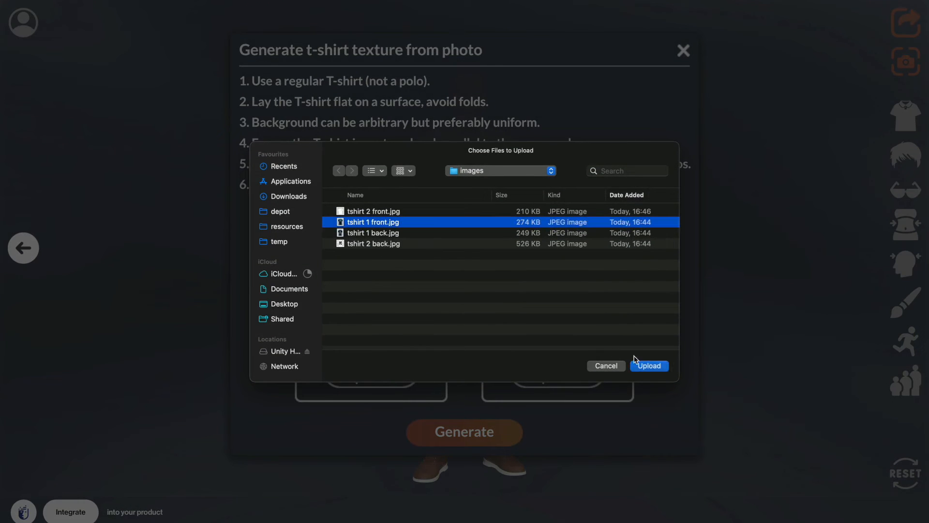
pyautogui.click(646, 366)
# Step: Upload tshirt 1 back.jpg as the back photo and generate the grey T-shirt's texture from both photos
pyautogui.click(587, 375)
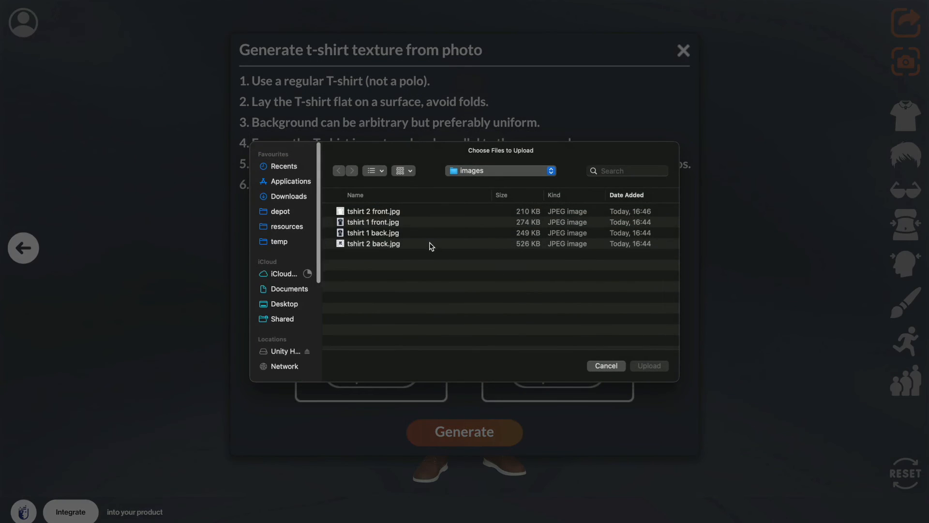
pyautogui.click(415, 233)
pyautogui.click(649, 366)
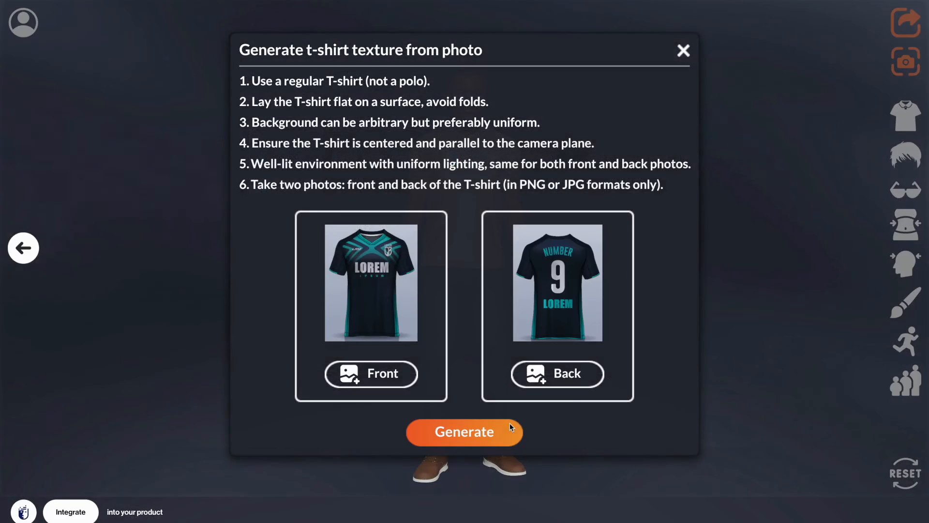
pyautogui.click(497, 428)
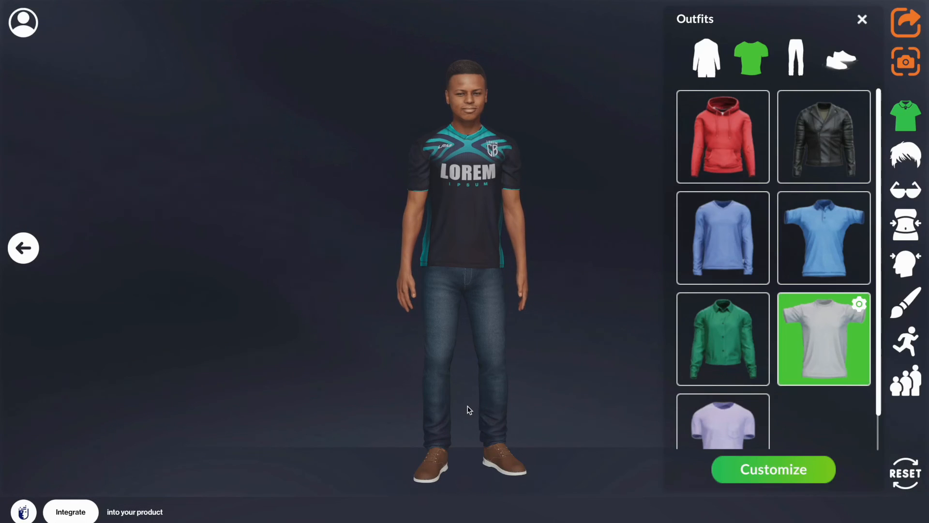
pyautogui.moveTo(341, 371); pyautogui.dragTo(568, 353)
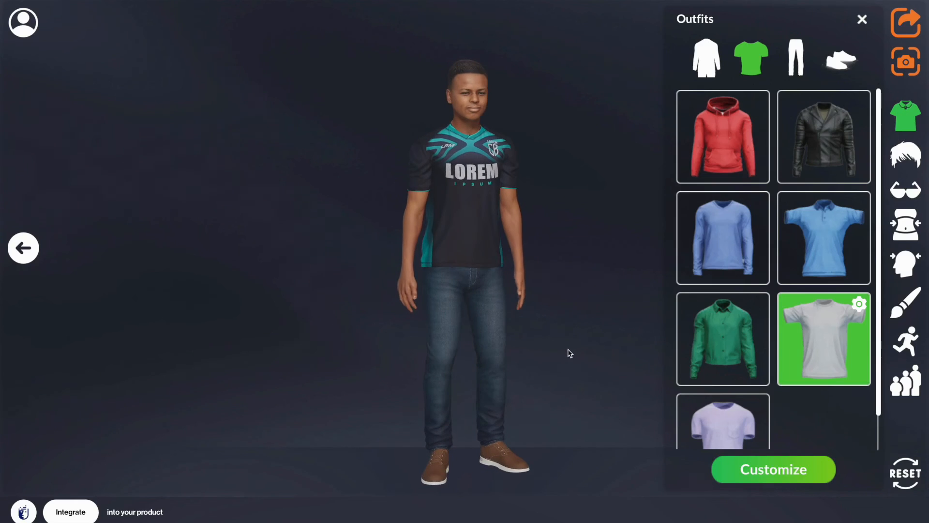
# Step: Dress the avatar in the lilac pocket T-shirt and generate its texture from tshirt 2 front.jpg and tshirt 2 back.jpg
pyautogui.click(716, 426)
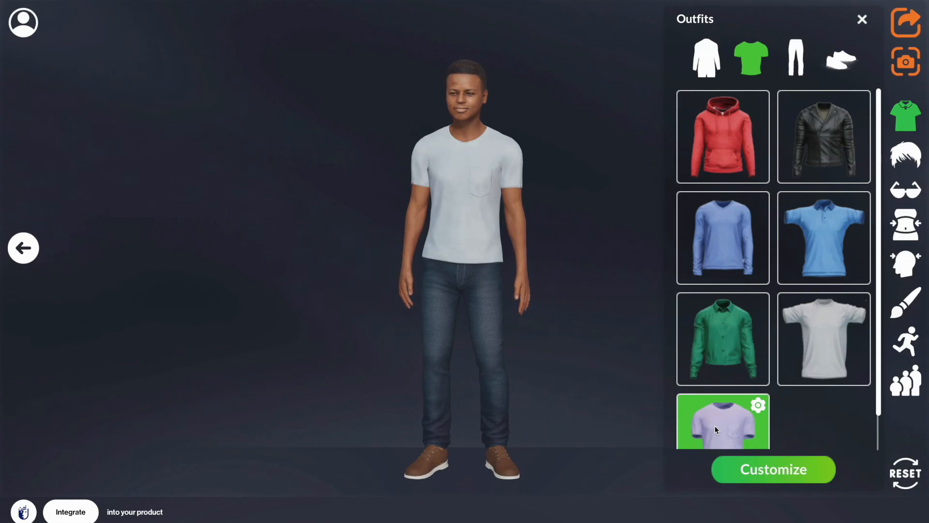
pyautogui.click(758, 403)
pyautogui.click(794, 253)
pyautogui.click(370, 374)
pyautogui.click(378, 243)
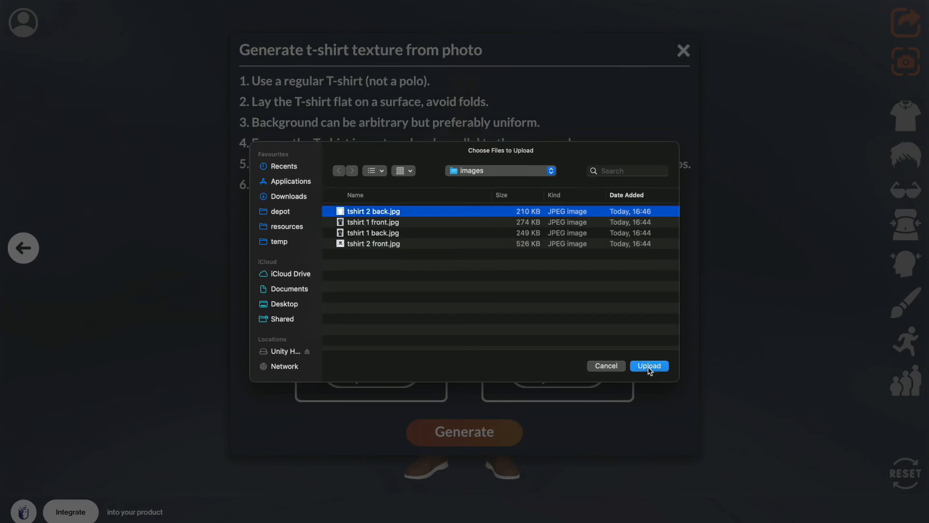
pyautogui.click(649, 366)
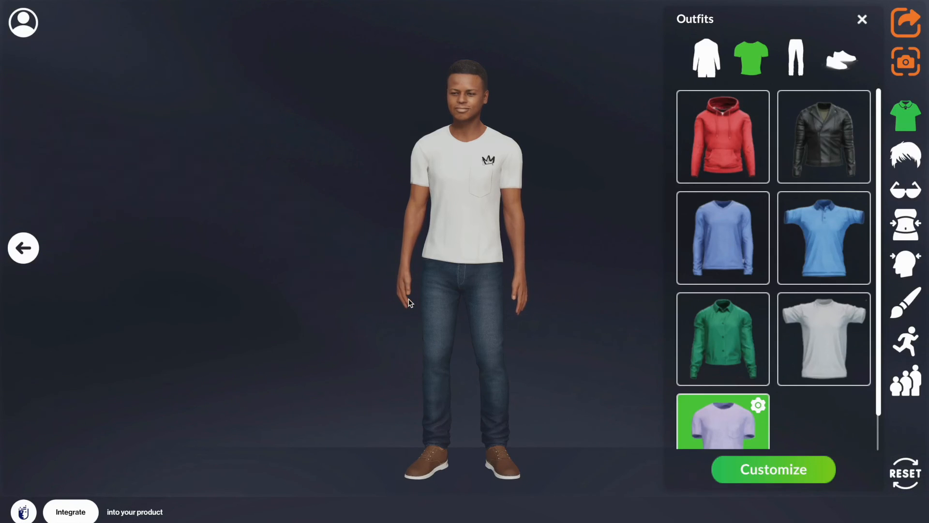
pyautogui.moveTo(406, 301); pyautogui.dragTo(622, 297)
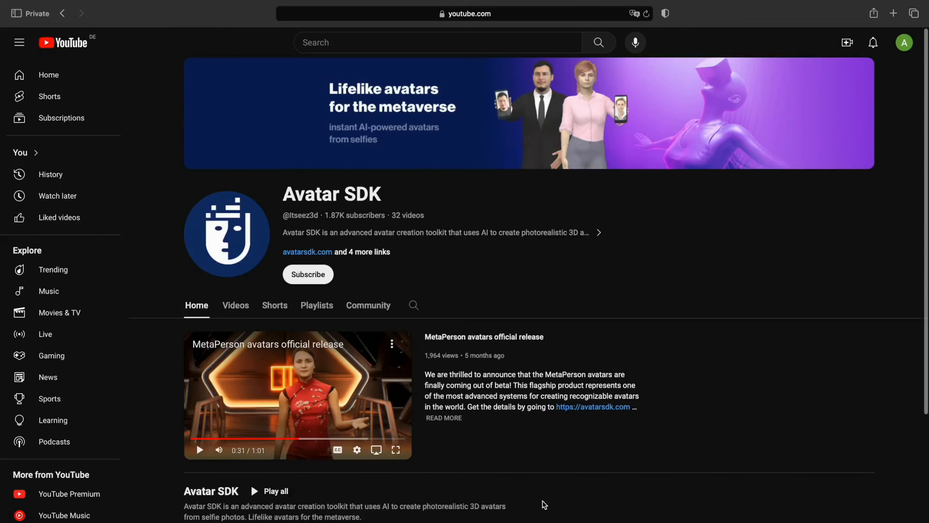
# Step: On YouTube, subscribe to the Avatar SDK channel and open its list of videos
pyautogui.scroll(-5, 543, 504)
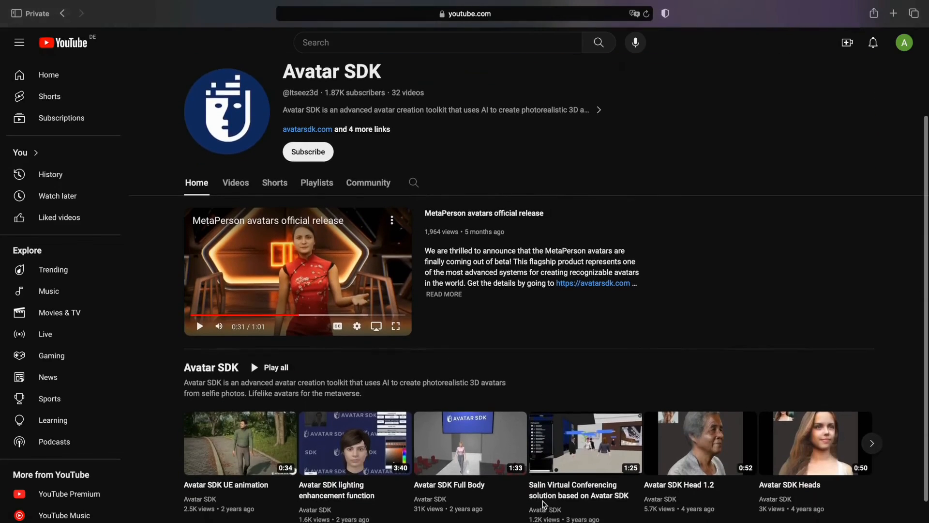
pyautogui.click(303, 150)
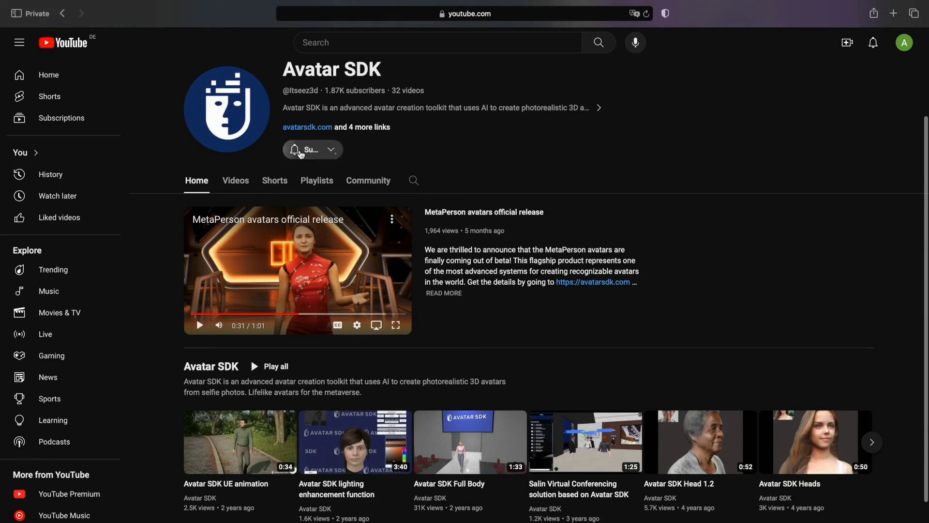
pyautogui.click(237, 181)
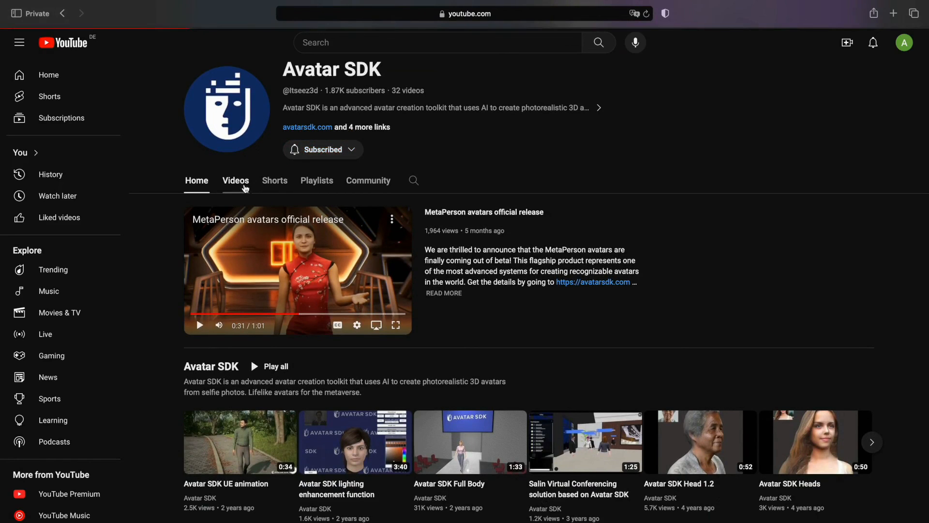